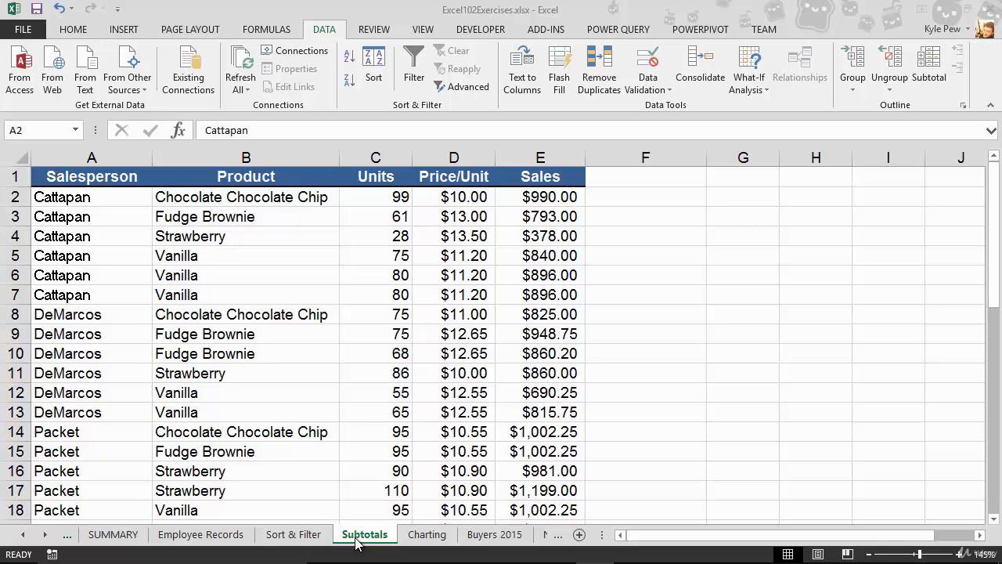
- Sort the sales list on the Subtotals sheet by the Product column in ascending order, A to Z
scroll(309, 458, down, 10)
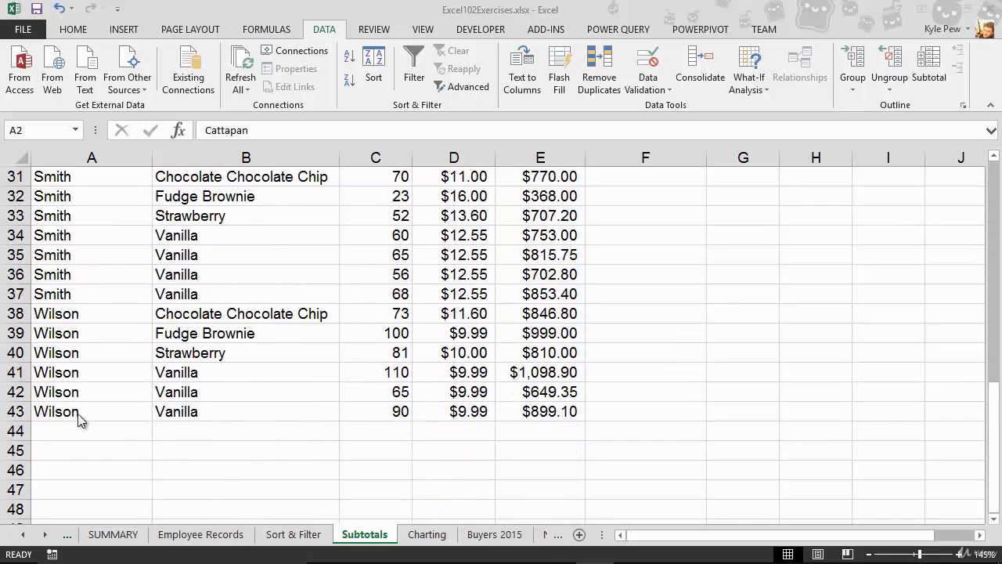
scroll(78, 413, up, 10)
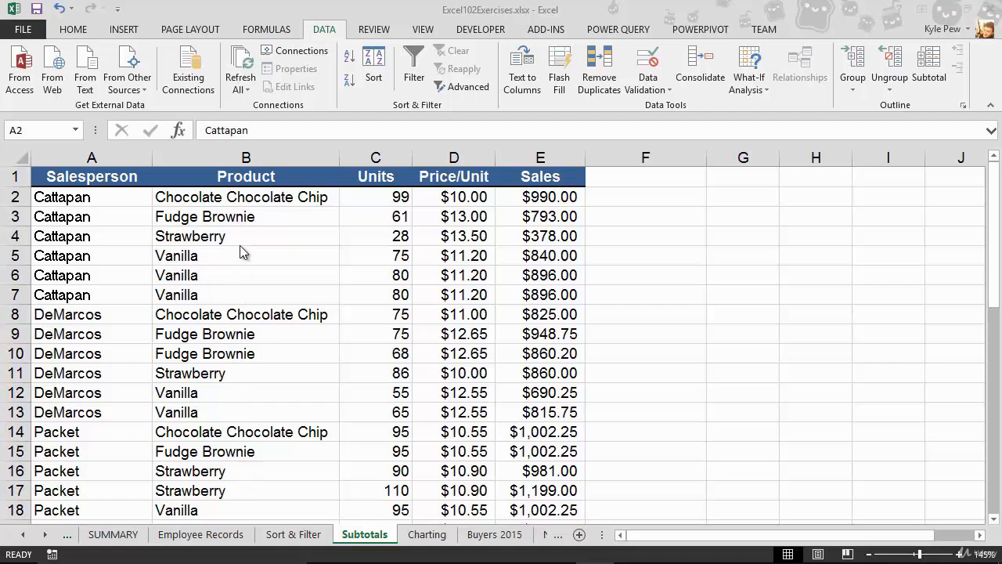
click(228, 313)
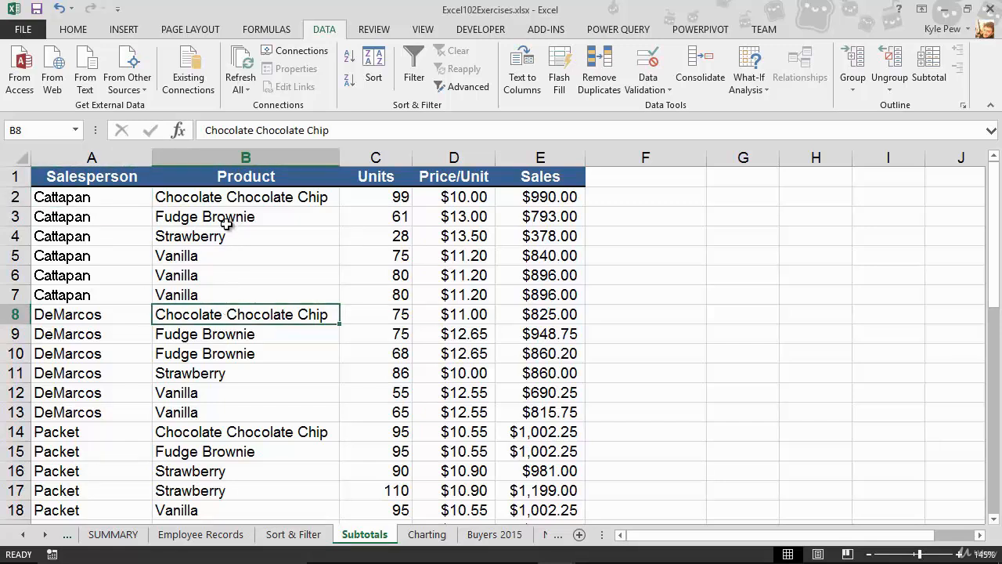
click(349, 63)
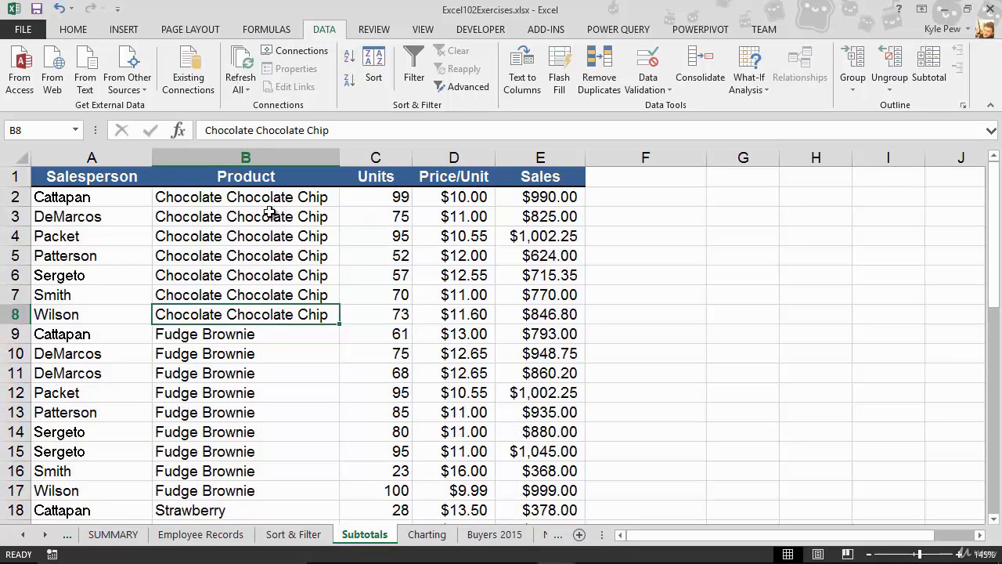
- Review how the rows are grouped by product, from Chocolate Chocolate Chip through Vanilla, in the Product column
drag(263, 197, 257, 315)
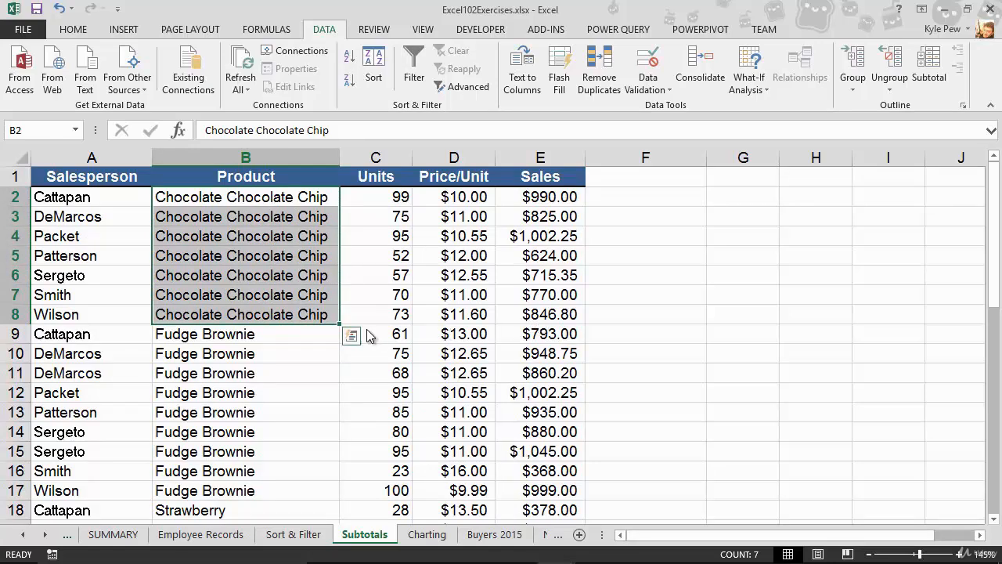
drag(264, 333, 245, 490)
scroll(242, 483, down, 6)
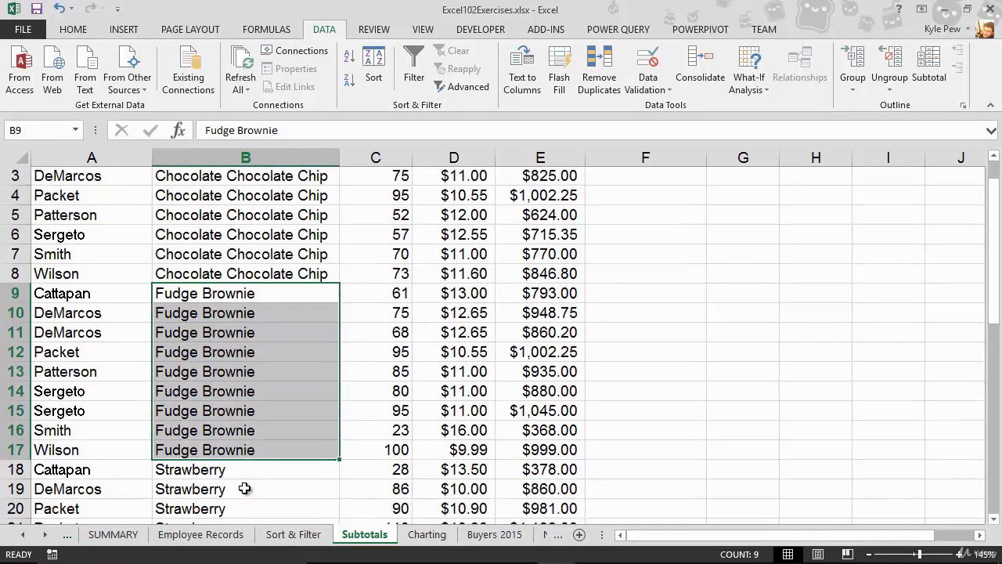
scroll(201, 373, down, 4)
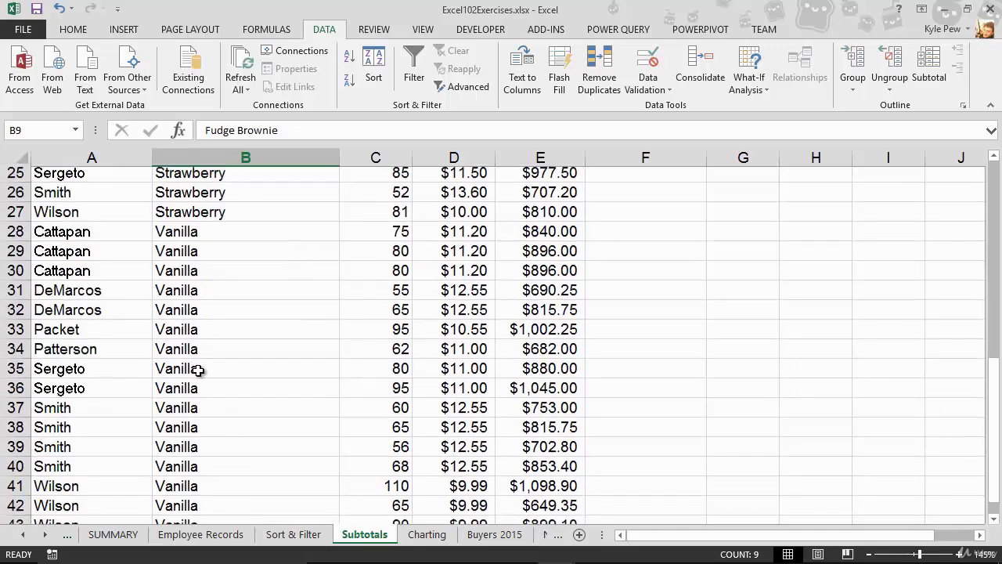
scroll(201, 374, up, 8)
scroll(198, 372, up, 2)
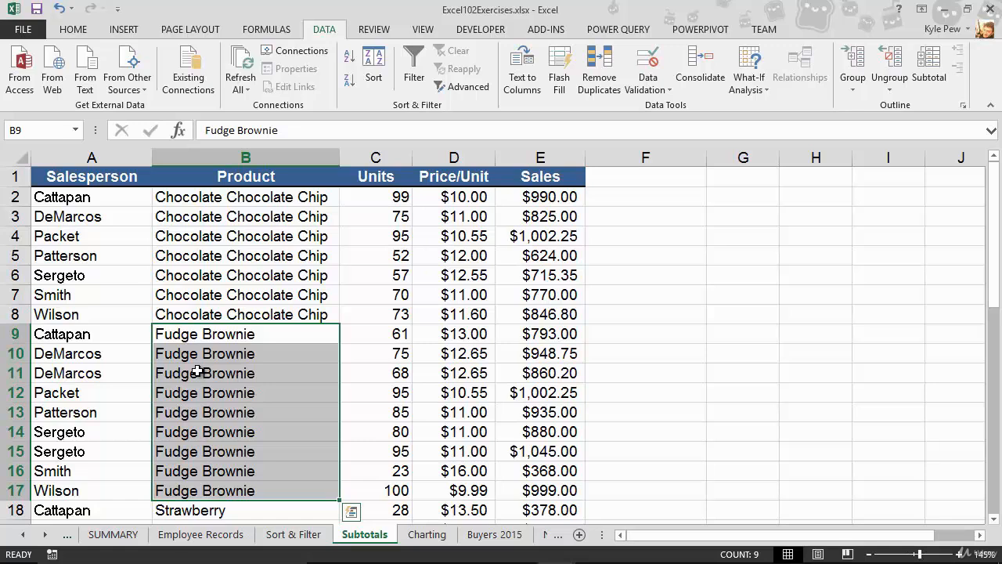
click(227, 308)
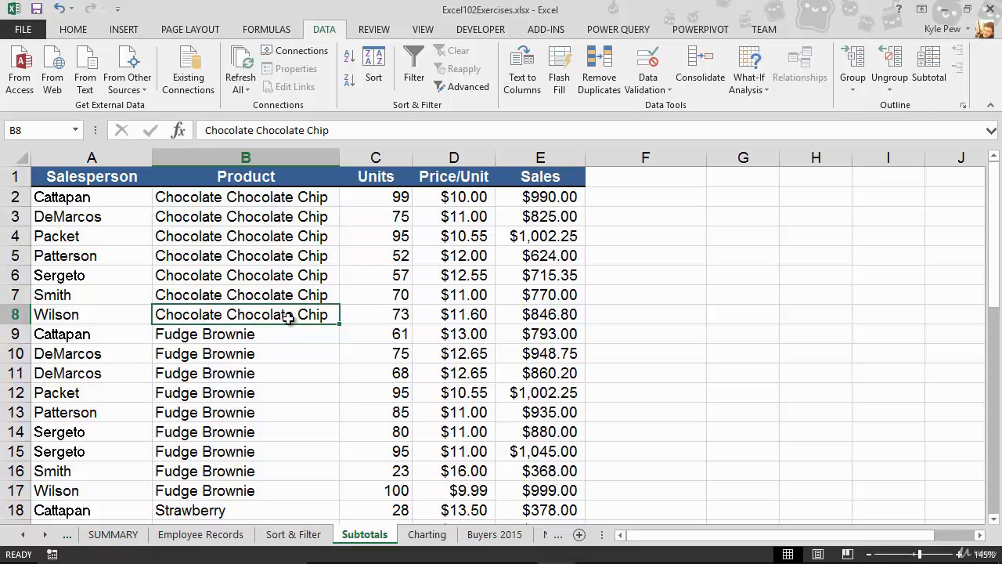
- Insert a blank row 9 below the Chocolate Chocolate Chip rows and sum their sales, E2:E8, in cell E9
click(22, 335)
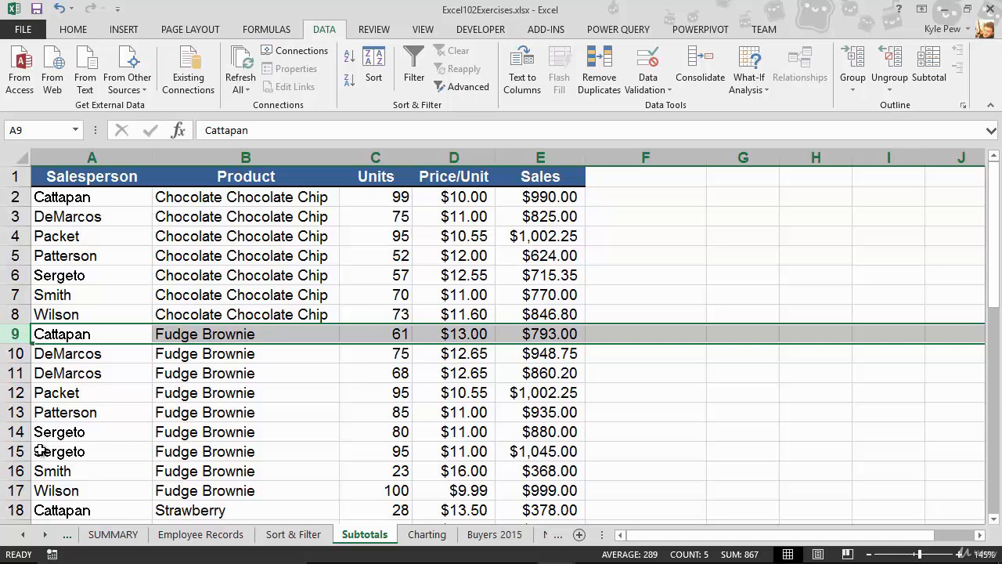
key(ctrl+shift+plus)
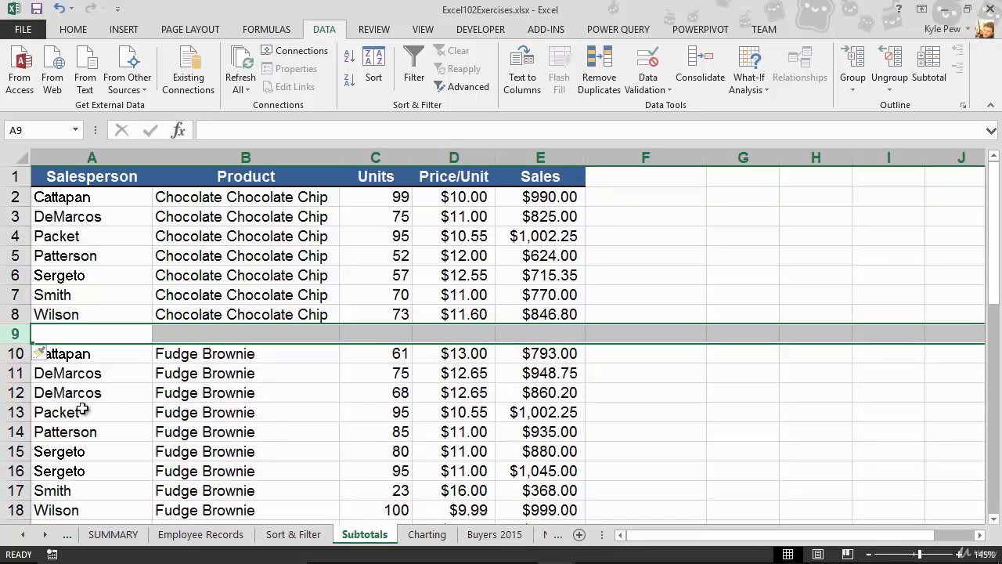
click(538, 332)
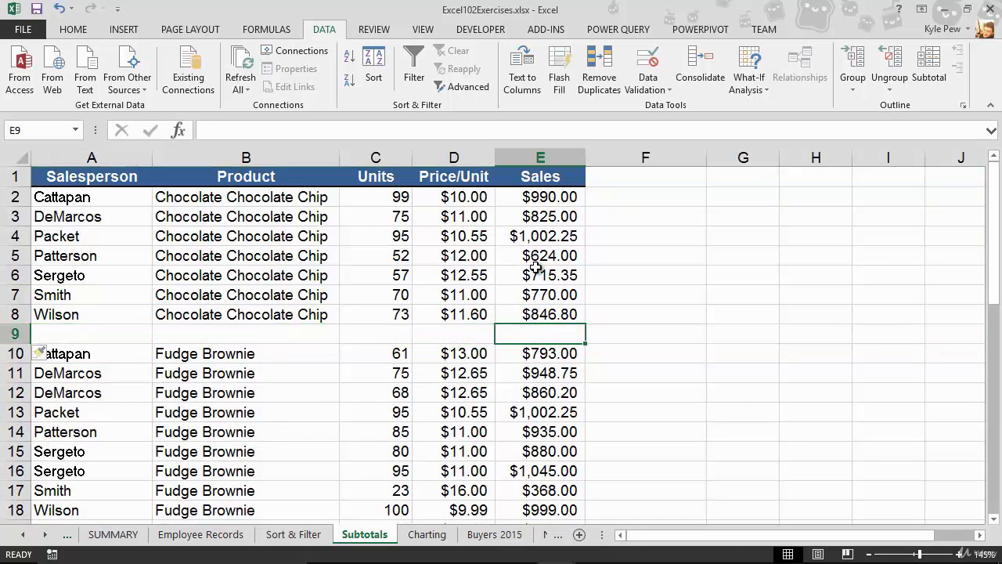
text(=sum()
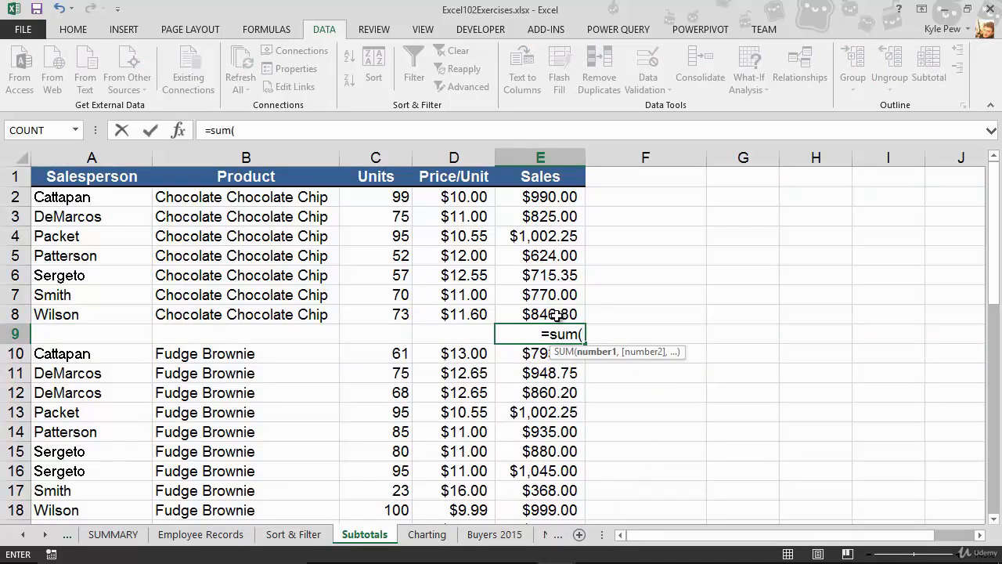
drag(556, 314, 568, 197)
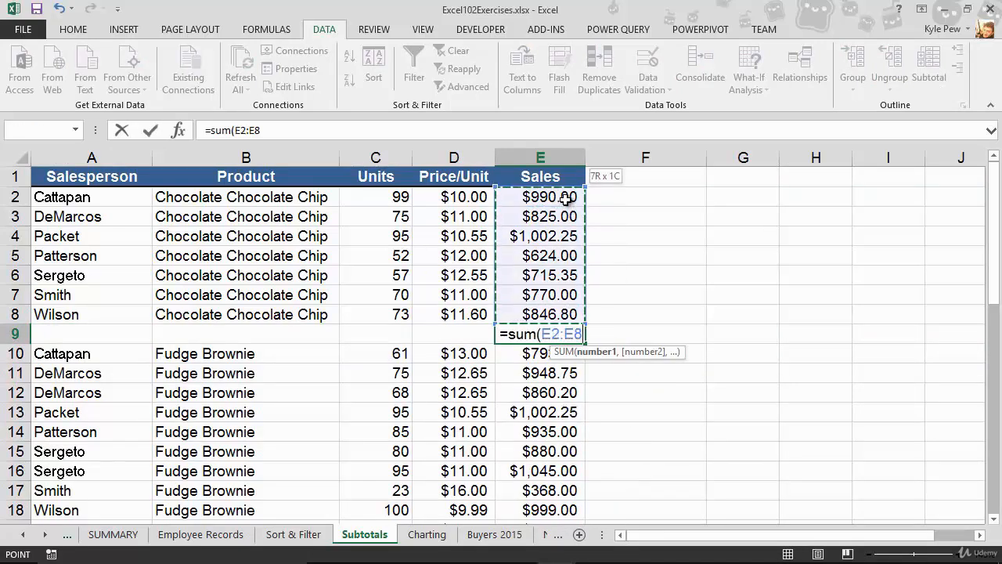
key(Return)
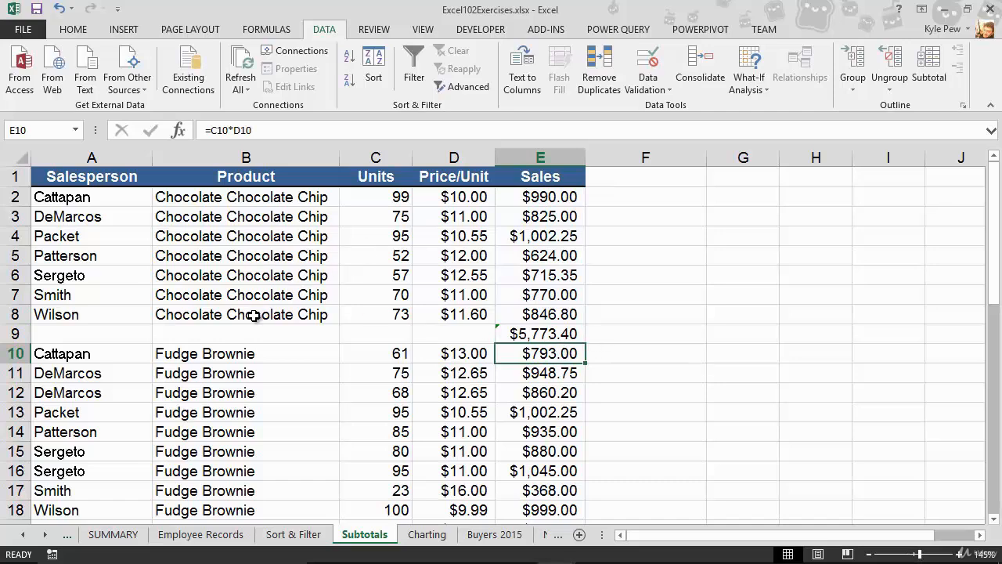
- Insert a blank row 19 below the Fudge Brownie rows and sum their sales, E10:E18, in cell E19
scroll(252, 315, down, 2)
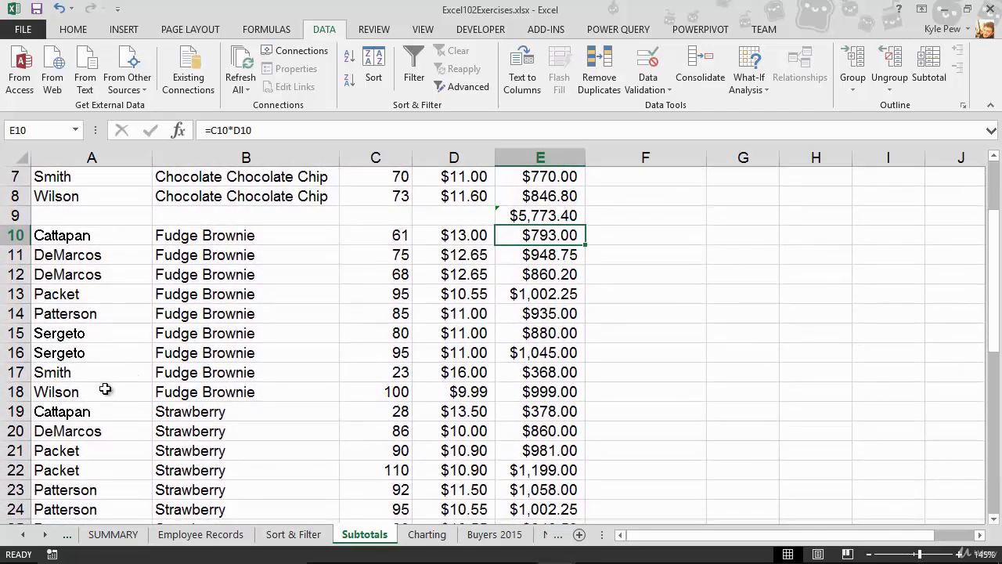
click(15, 410)
key(ctrl+shift+plus)
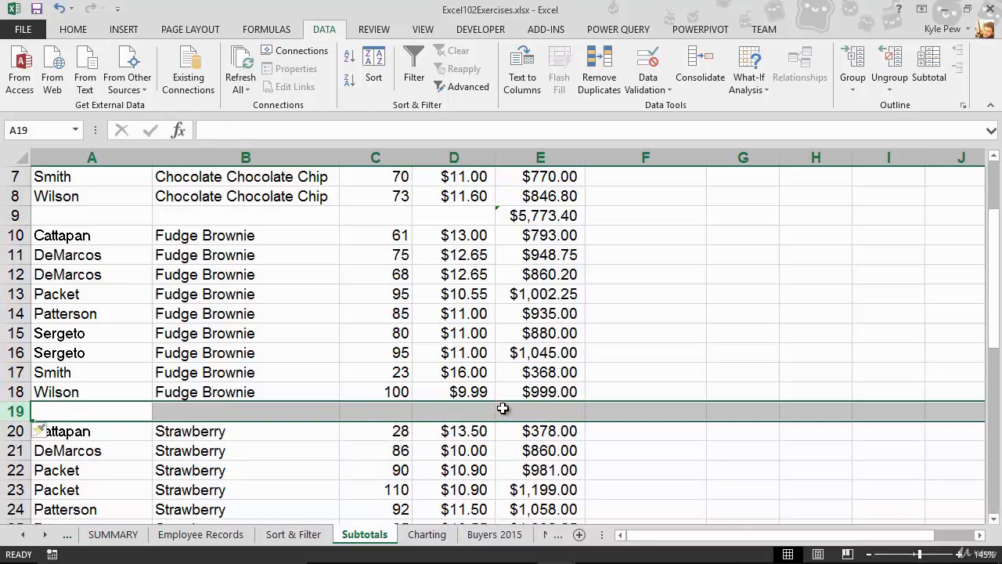
click(505, 409)
text(=sum()
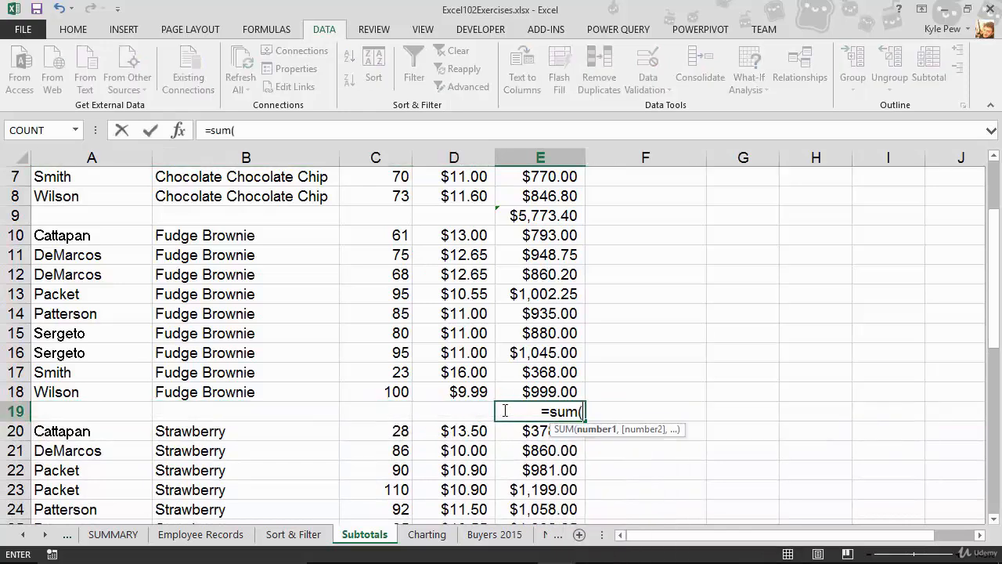
drag(537, 239, 516, 392)
text())
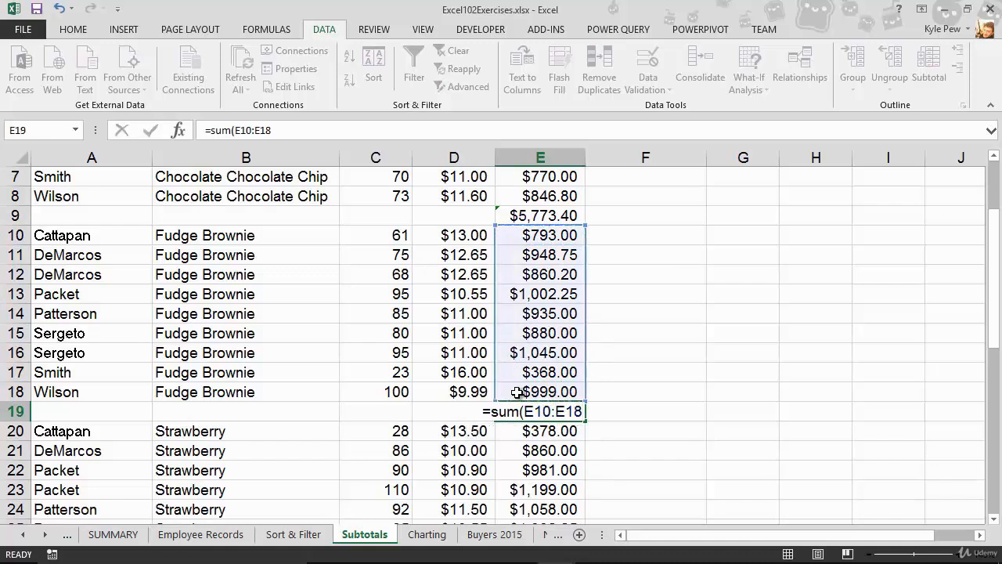
key(Return)
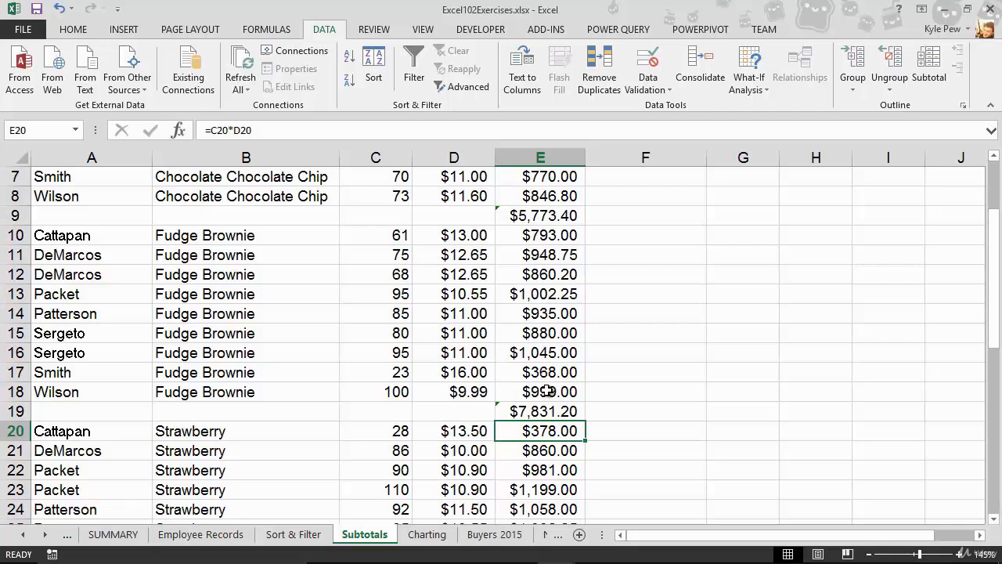
- Undo both manually inserted total rows and their SUM formulas
key(ctrl+z)
key(ctrl+z)
key(ctrl+z)
key(ctrl+z)
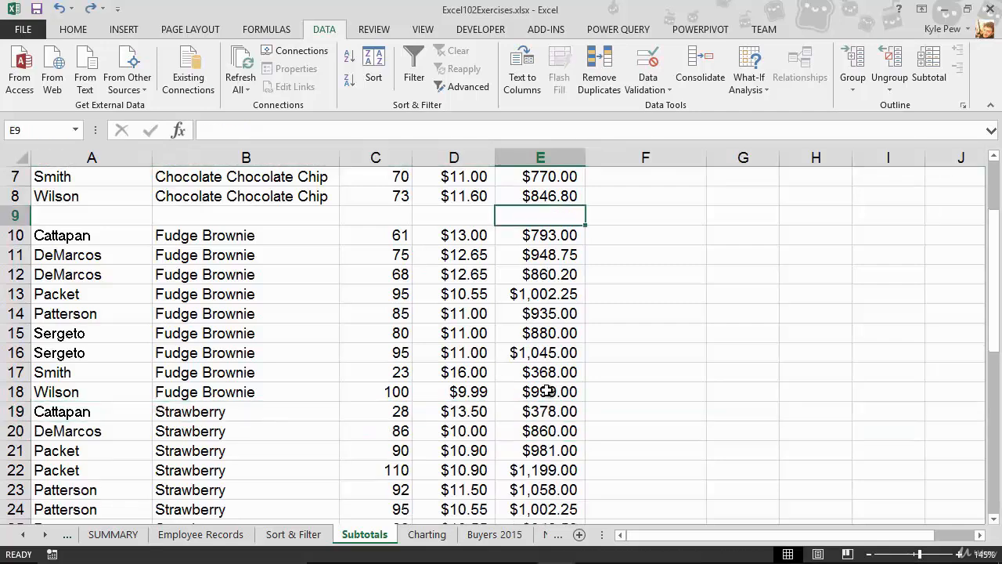
scroll(459, 450, up, 2)
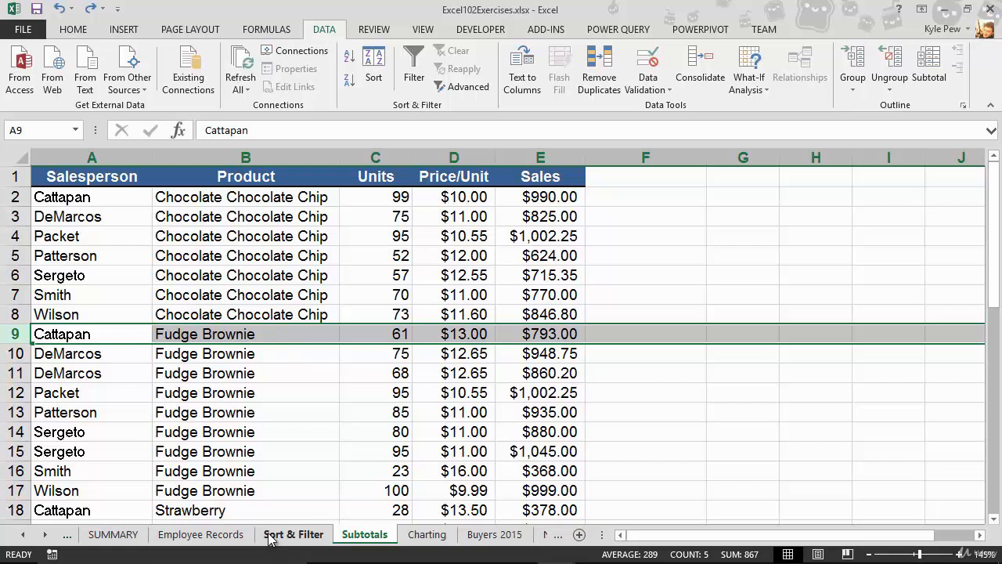
- Add automatic subtotals to the sales list at each change in Product, using Sum on the Sales column
click(264, 302)
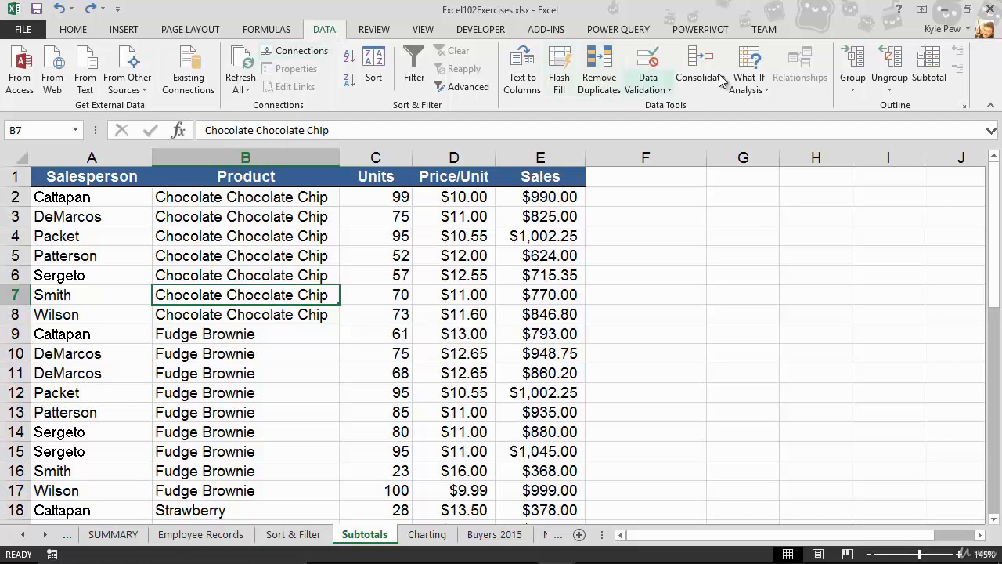
click(931, 88)
drag(303, 128, 252, 140)
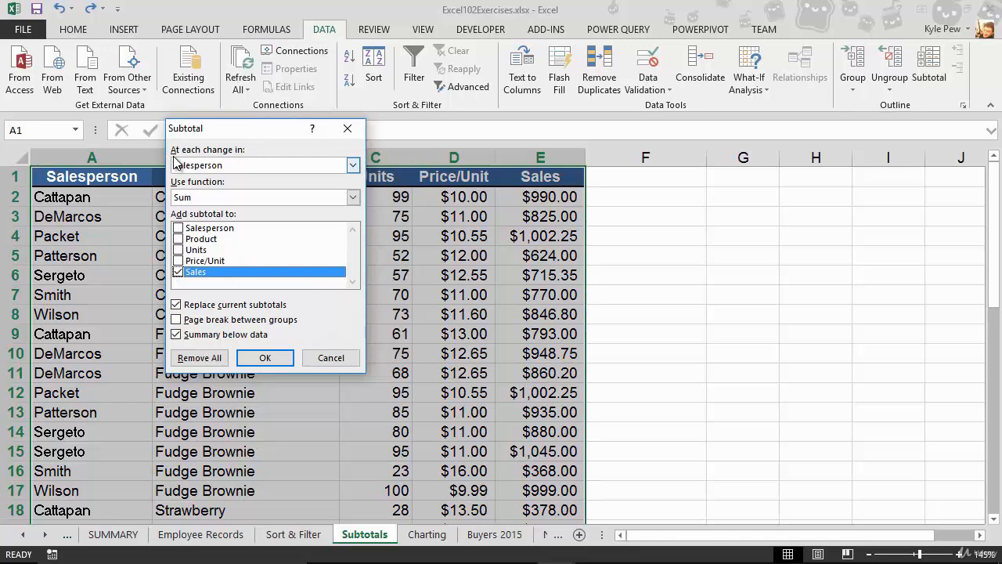
click(244, 166)
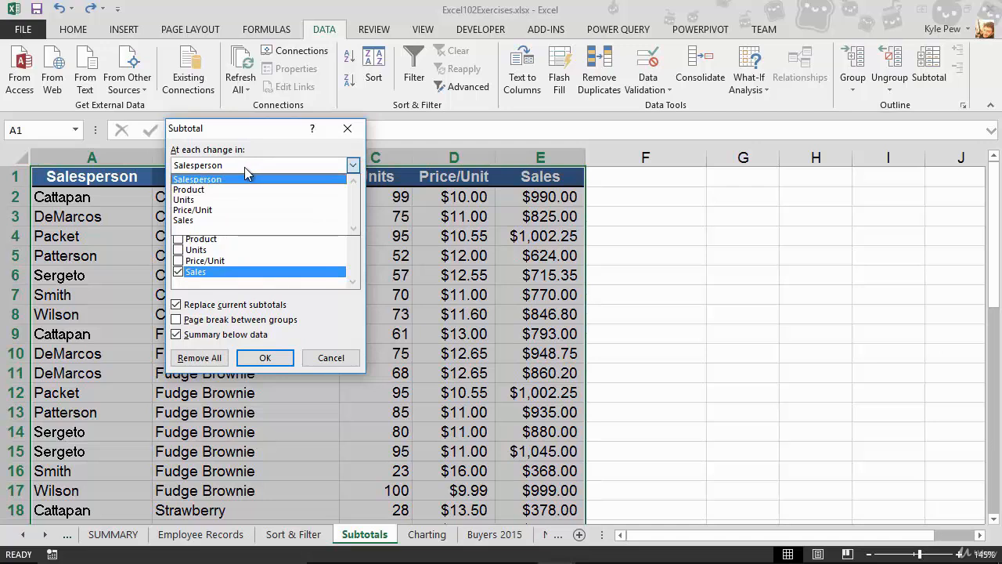
click(199, 190)
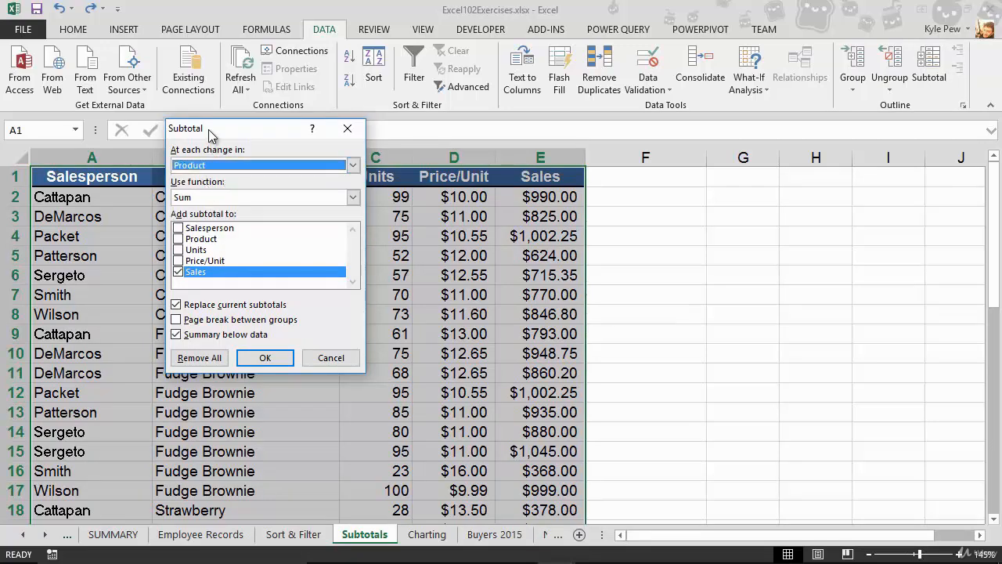
drag(212, 130, 428, 128)
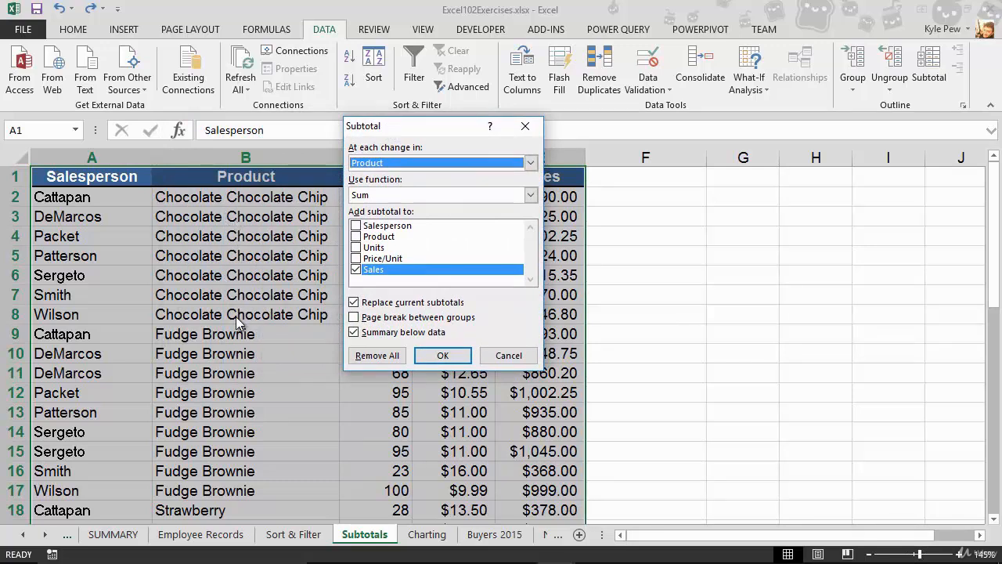
click(381, 199)
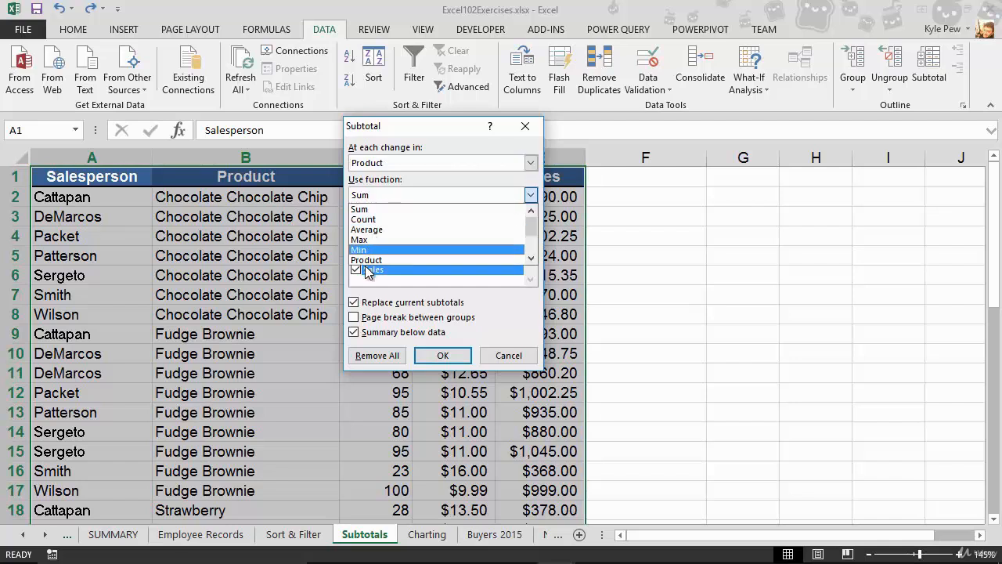
click(376, 209)
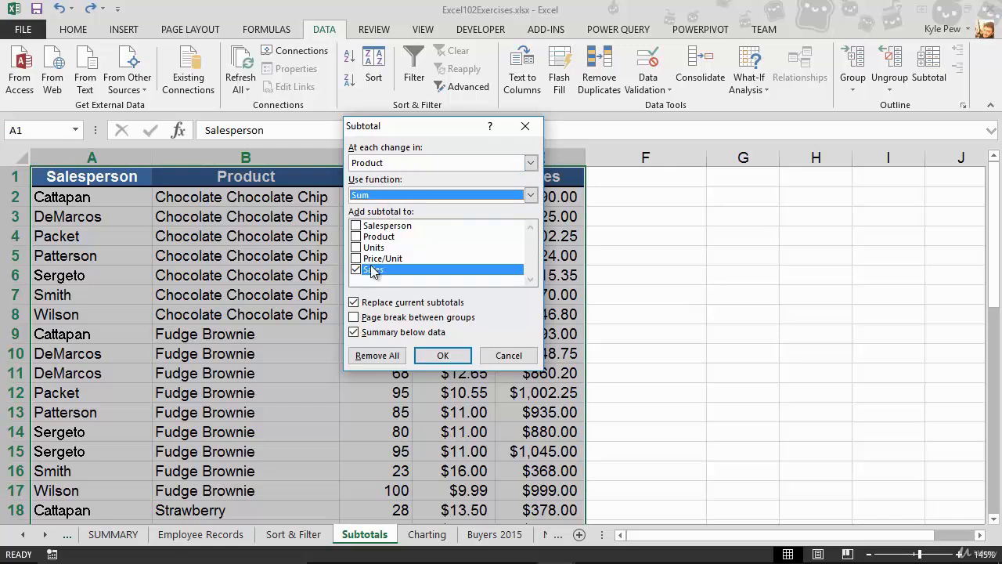
click(442, 355)
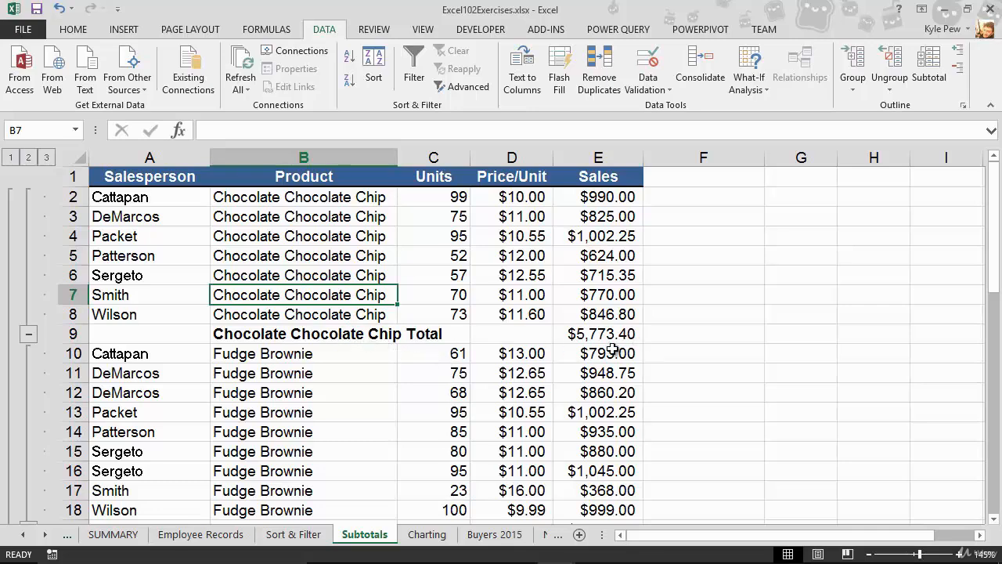
- Review the subtotalled list, and collapse its outline to level 2 to show only the product totals and grand total
scroll(607, 354, down, 4)
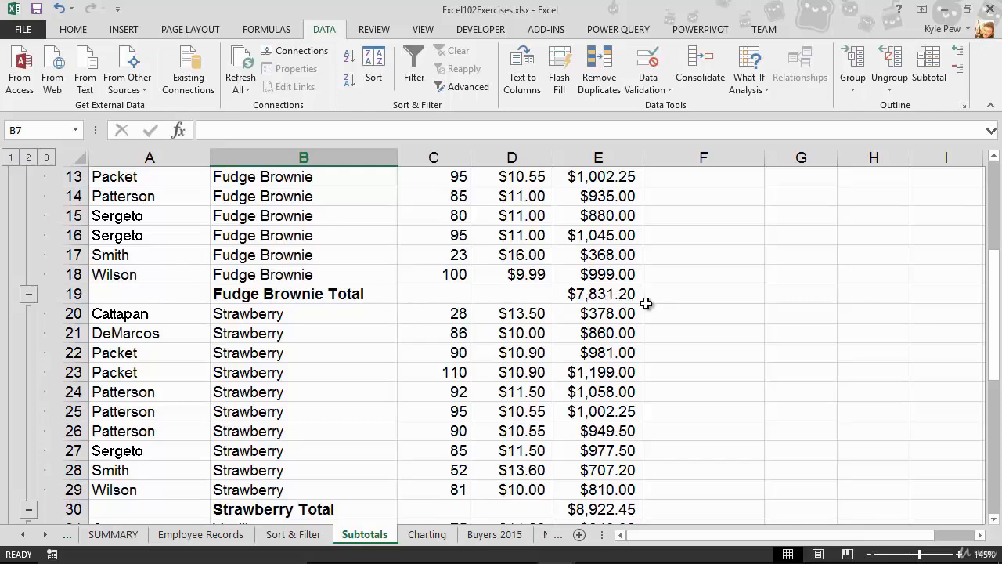
scroll(510, 374, down, 6)
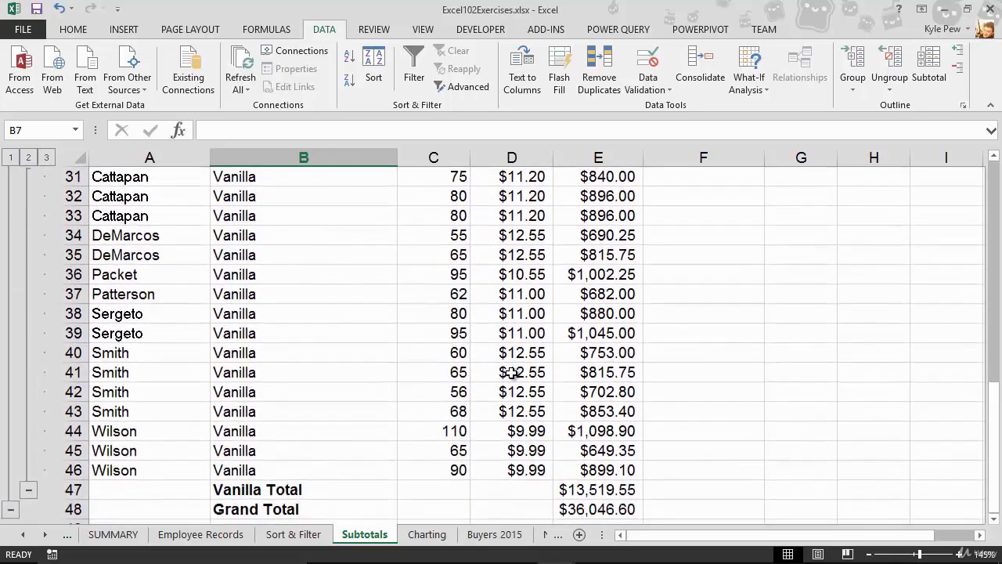
scroll(510, 373, down, 2)
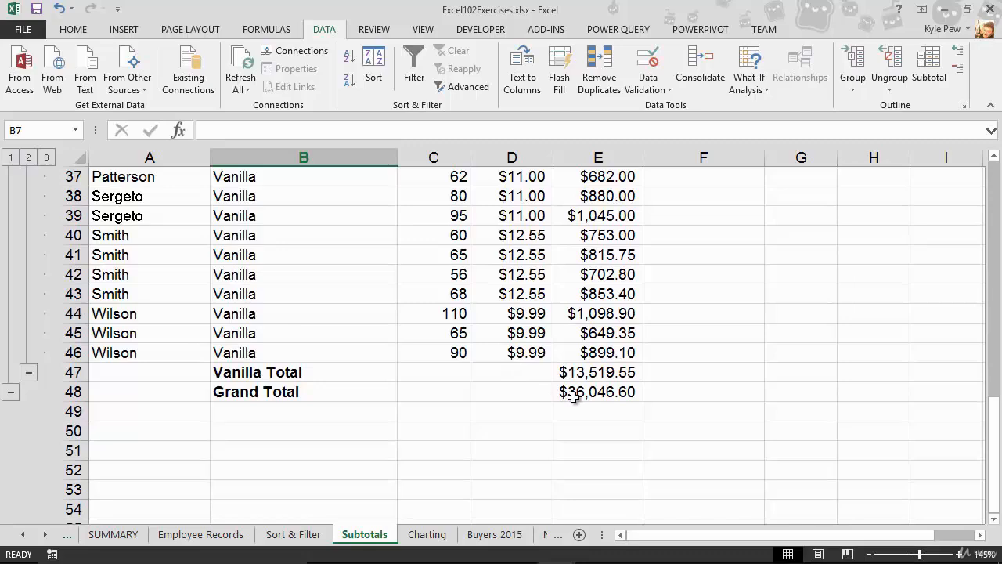
scroll(573, 397, up, 12)
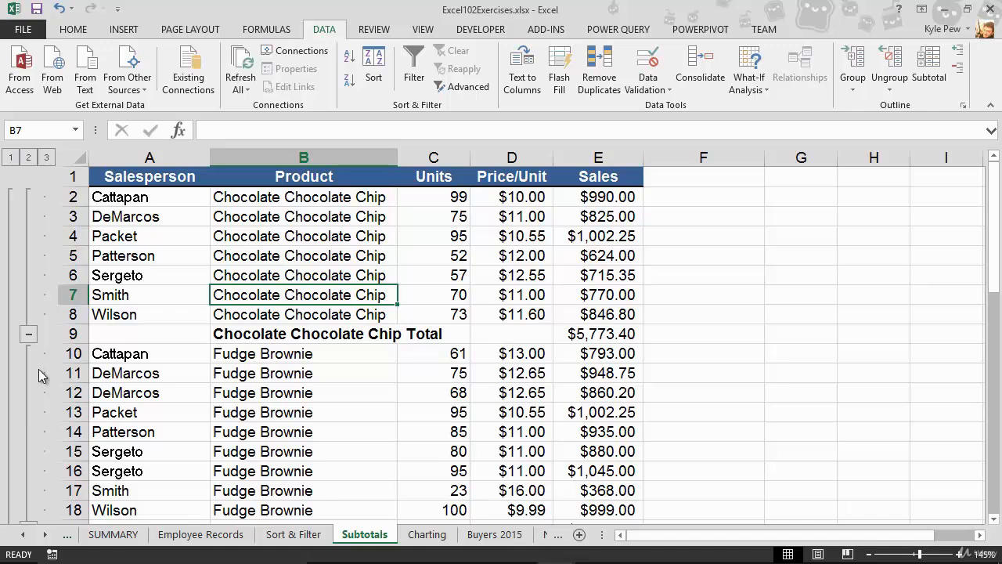
click(34, 160)
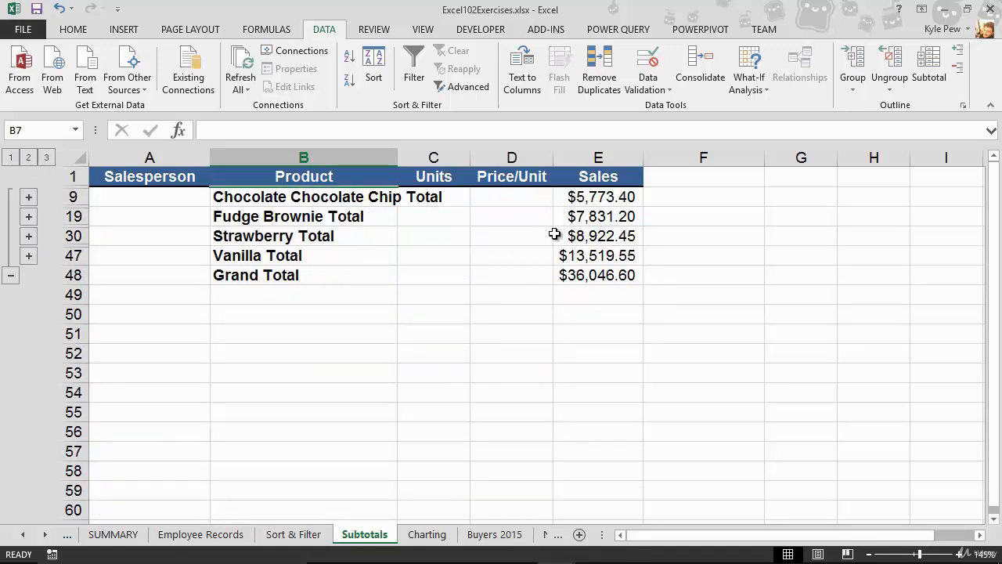
- Step the subtotal outline through levels 1, 2 and 3, ending with all detail rows expanded
click(11, 159)
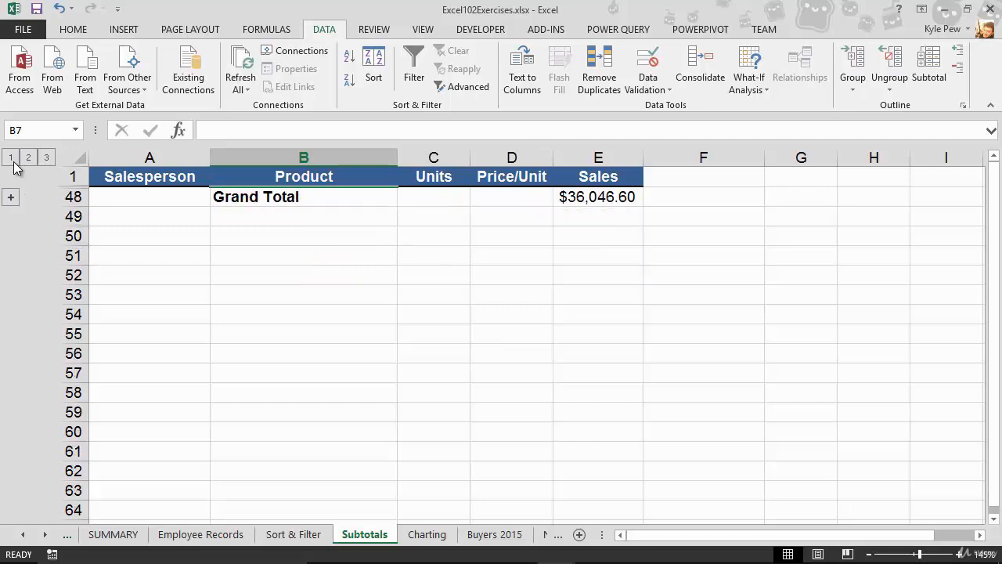
click(29, 159)
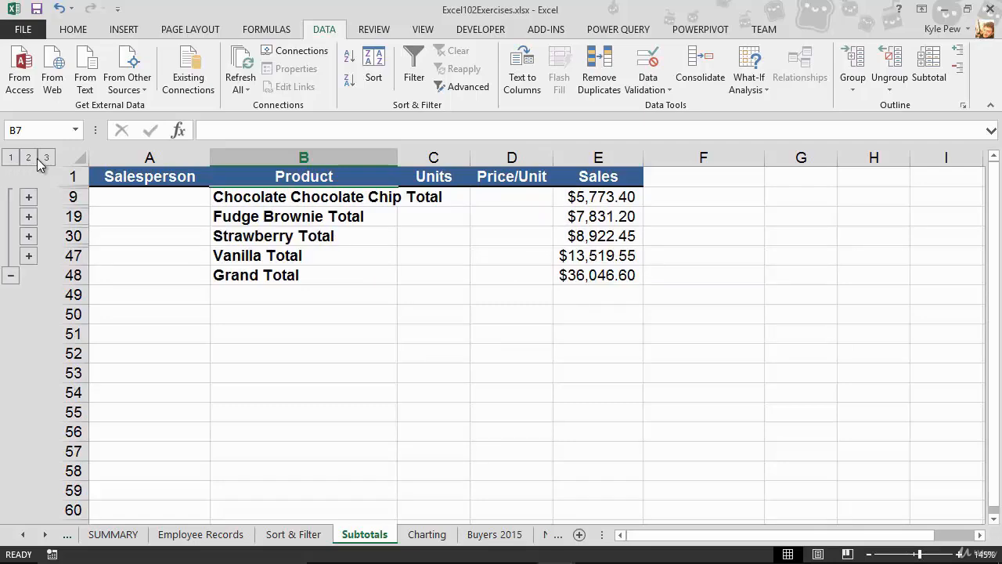
click(47, 158)
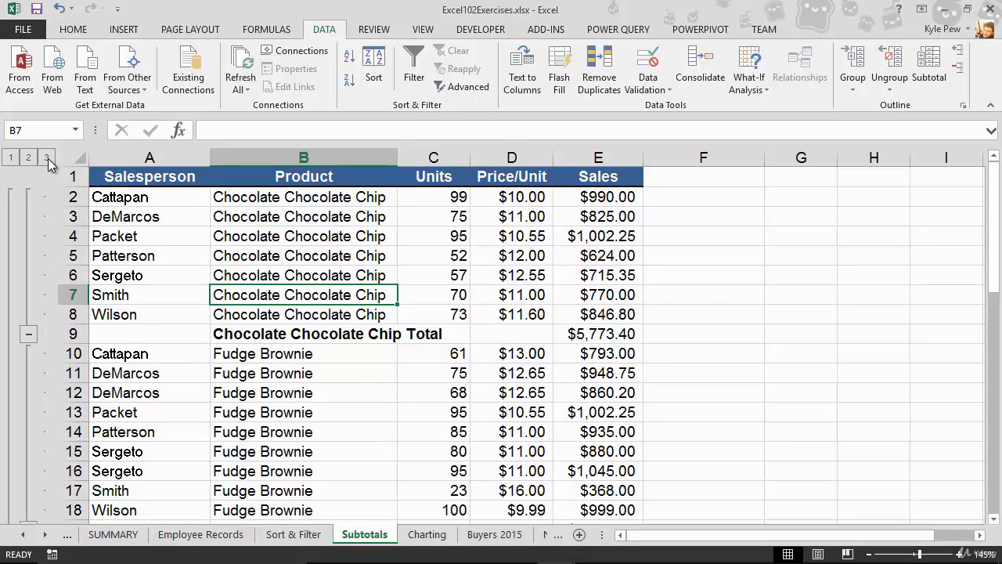
- Collapse the Chocolate Chocolate Chip and Strawberry groups individually to their total rows, and return to the start of the list
click(28, 337)
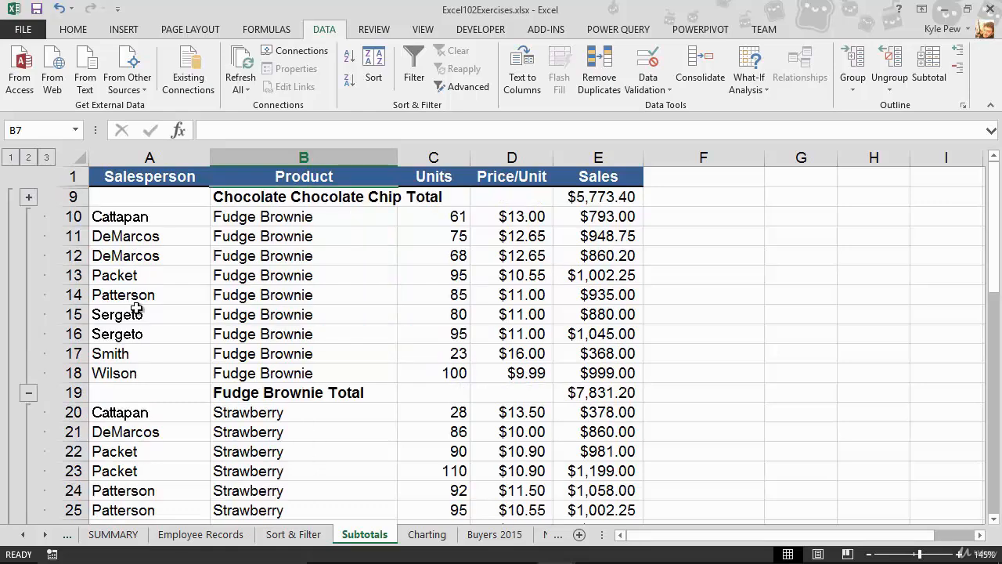
scroll(134, 314, down, 3)
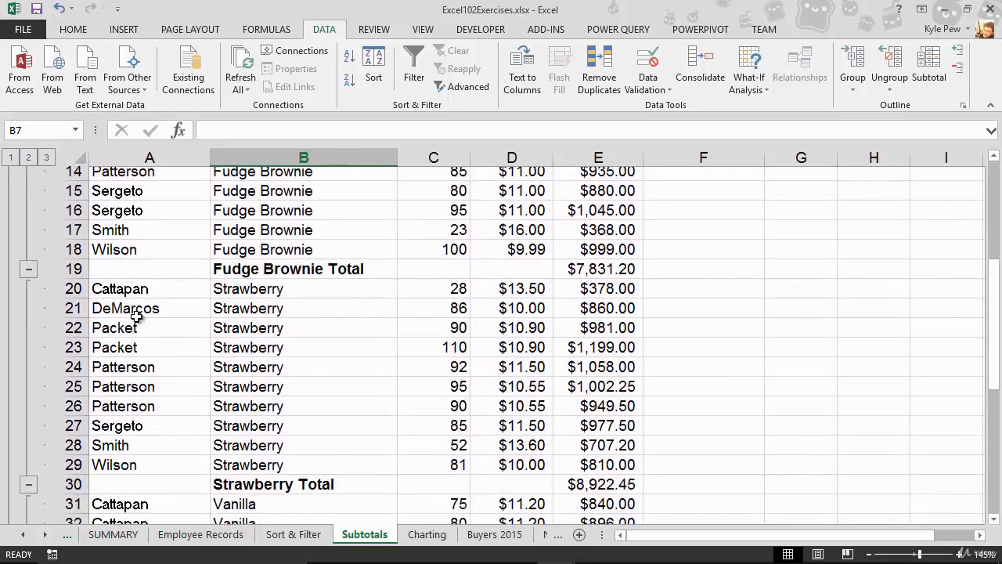
click(28, 415)
scroll(180, 359, up, 3)
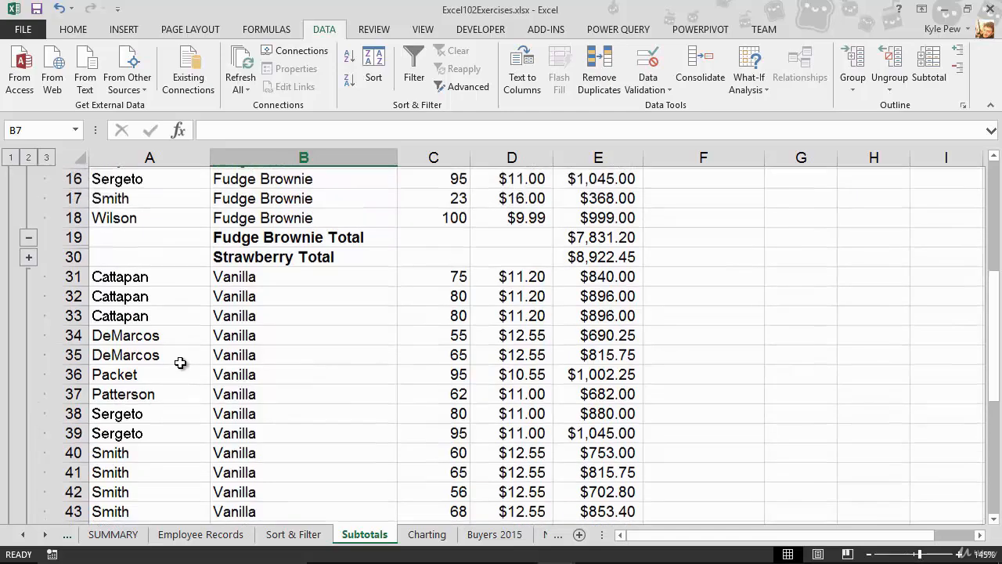
scroll(180, 362, up, 1)
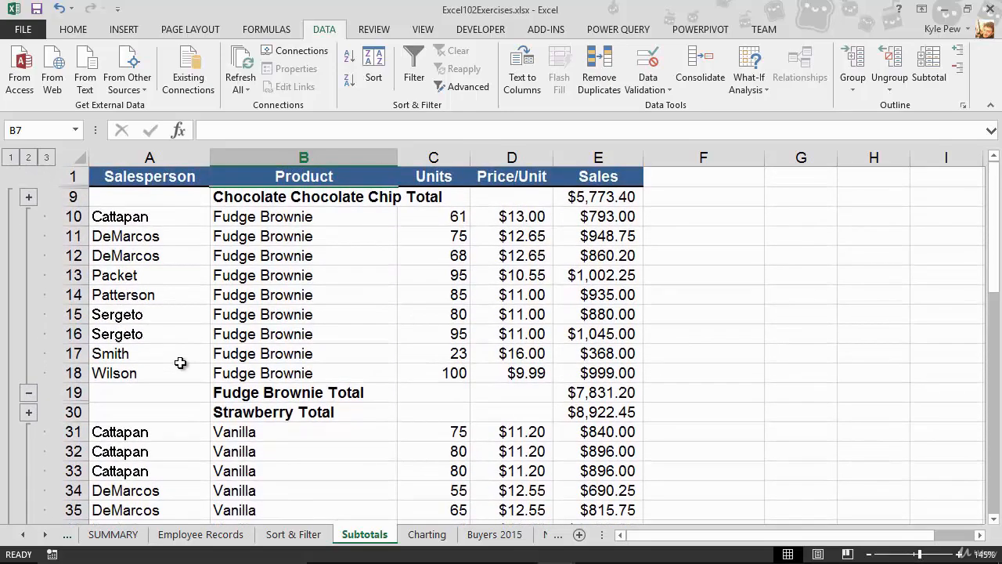